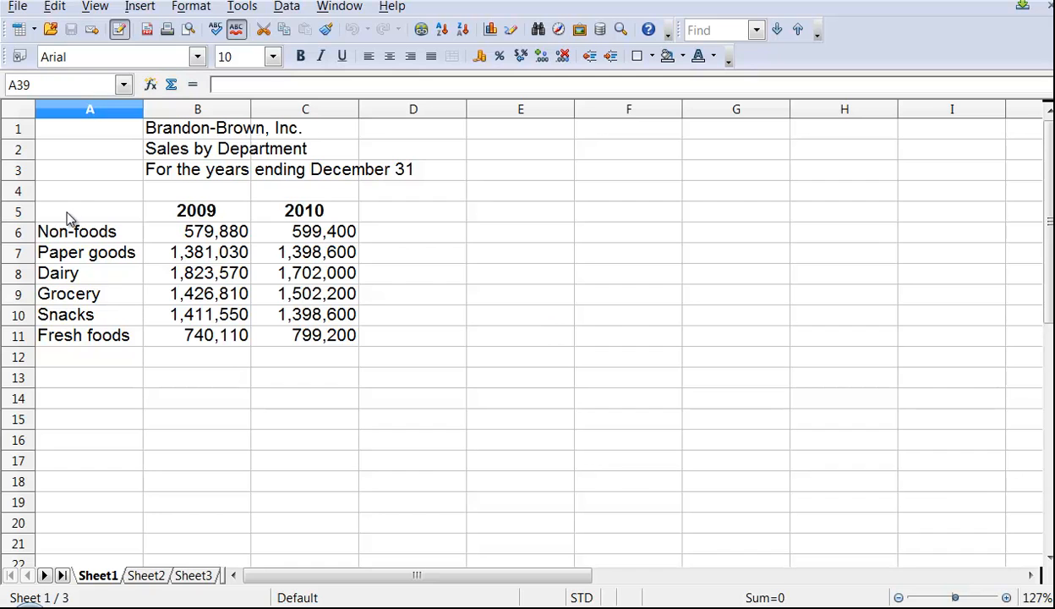
# Insert a chart from the sales data in A5:C11 and check its preview behind the wizard
pyautogui.moveTo(69, 218); pyautogui.dragTo(319, 337)
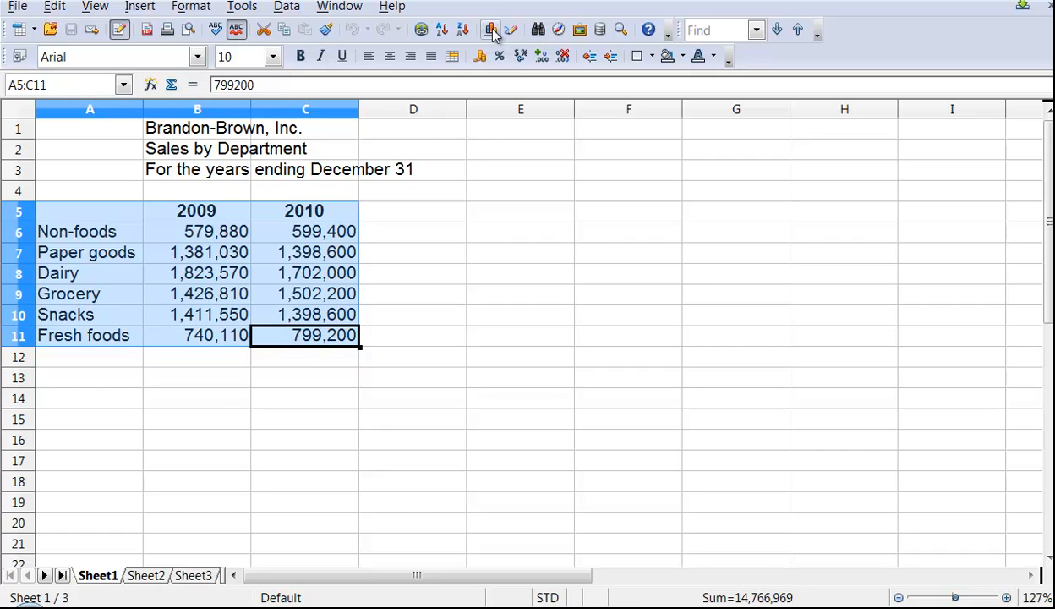
pyautogui.click(140, 6)
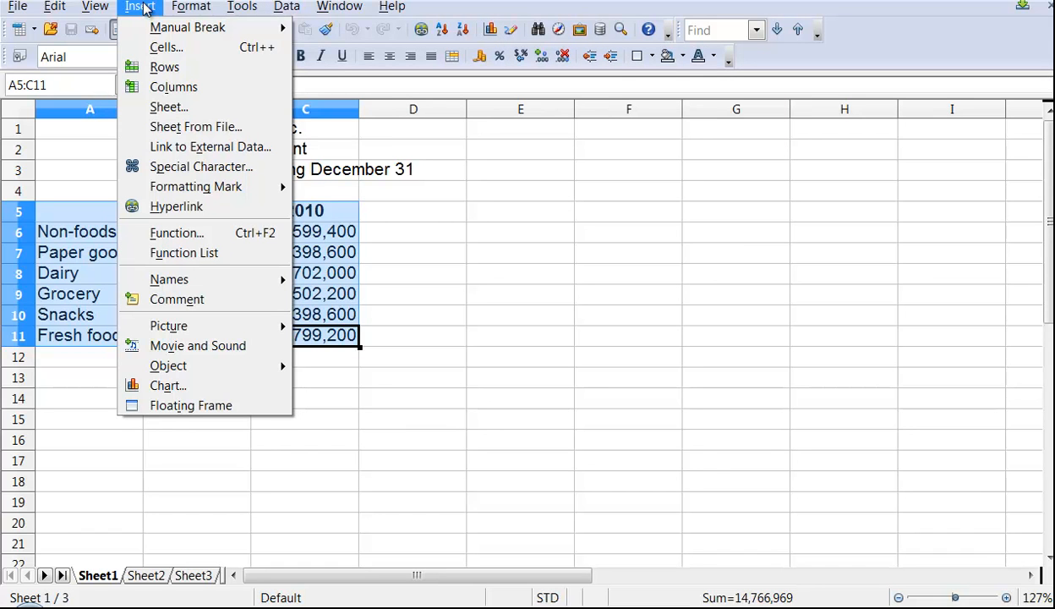
pyautogui.click(167, 387)
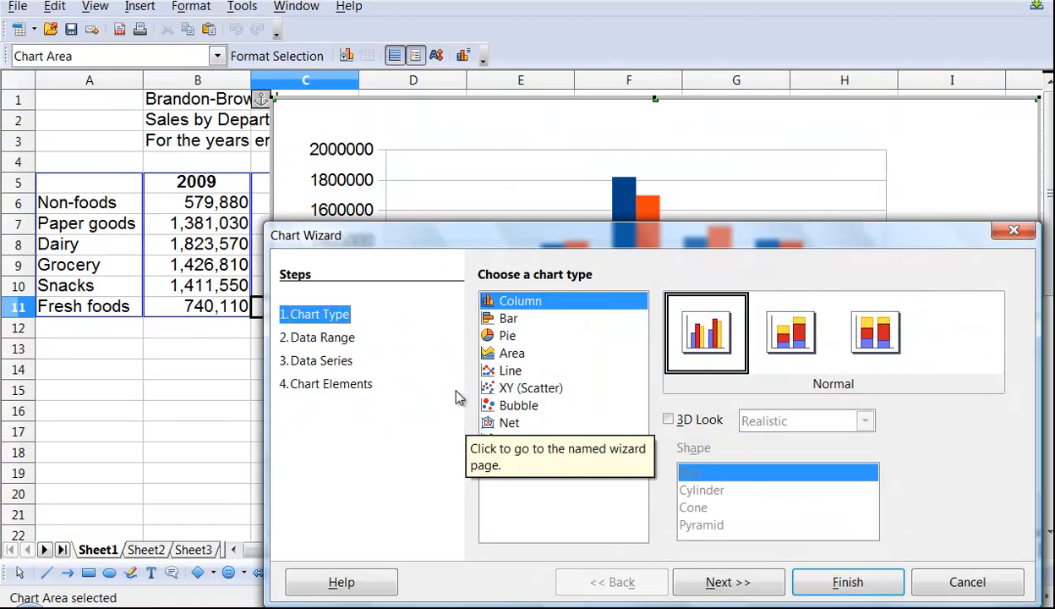
pyautogui.moveTo(482, 245); pyautogui.dragTo(404, 171)
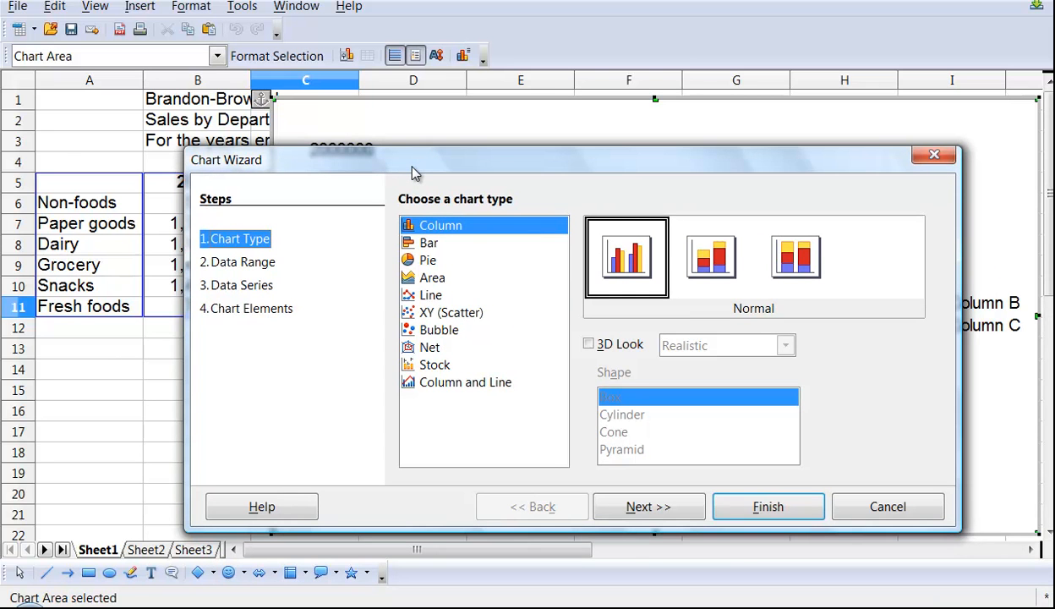
pyautogui.moveTo(414, 173); pyautogui.dragTo(366, 186)
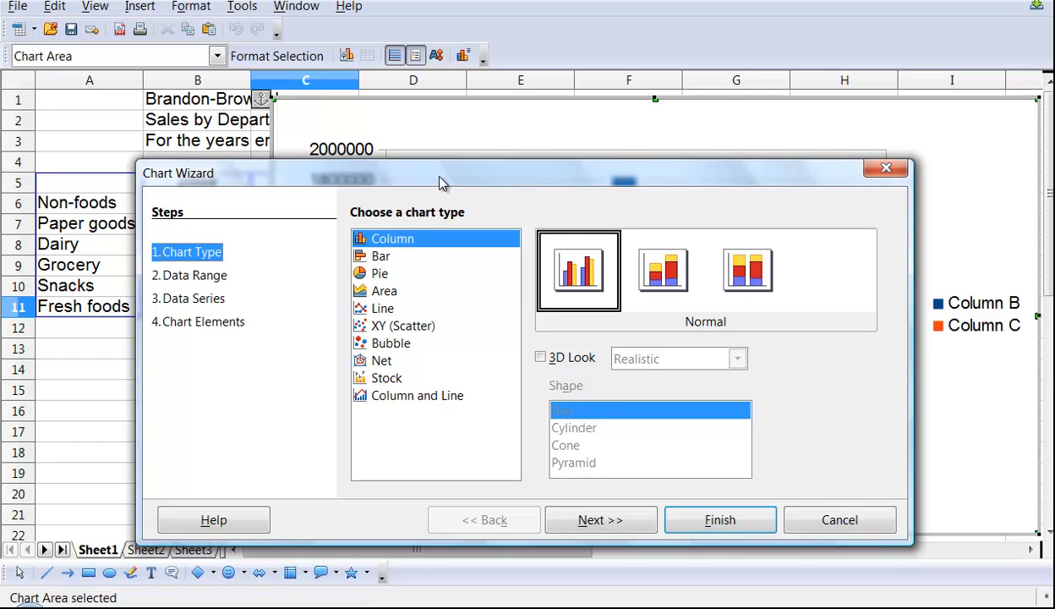
pyautogui.moveTo(439, 183); pyautogui.dragTo(411, 571)
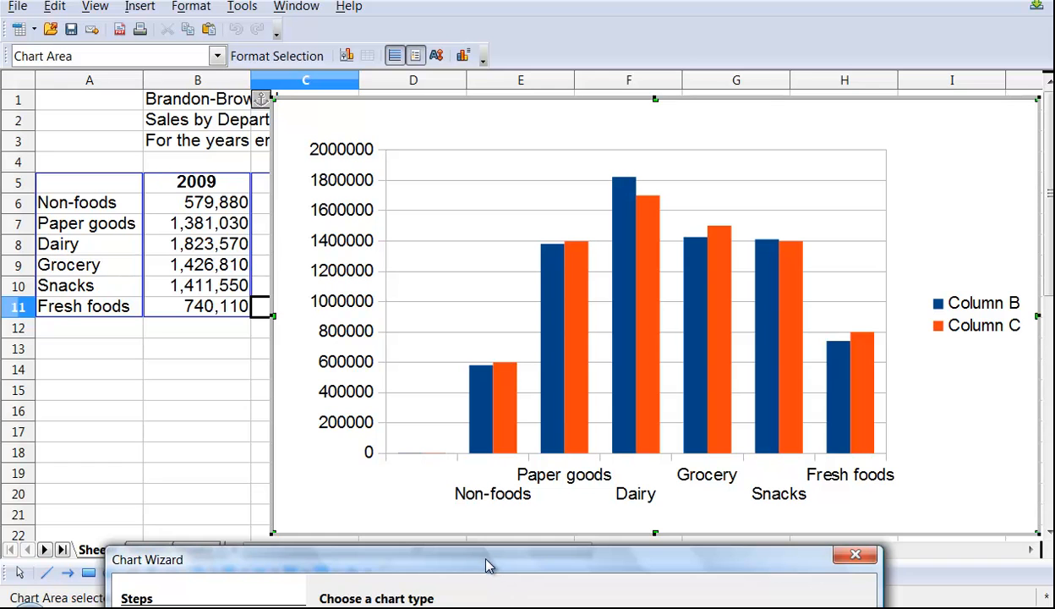
pyautogui.moveTo(486, 561); pyautogui.dragTo(522, 139)
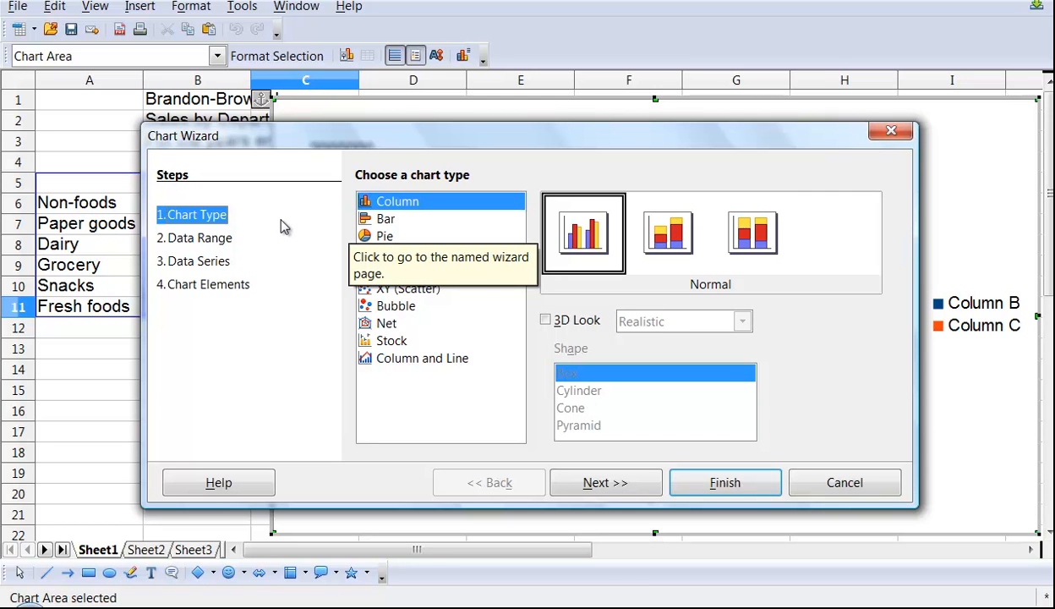
# Set the chart type to Bar with the 3D look and the Cylinder shape
pyautogui.click(545, 322)
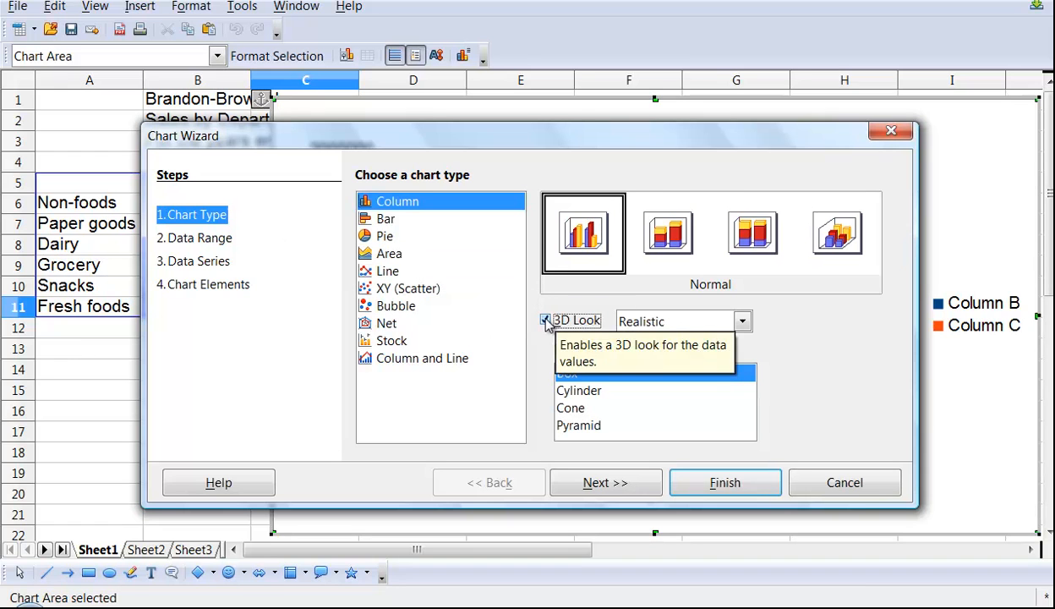
pyautogui.click(569, 393)
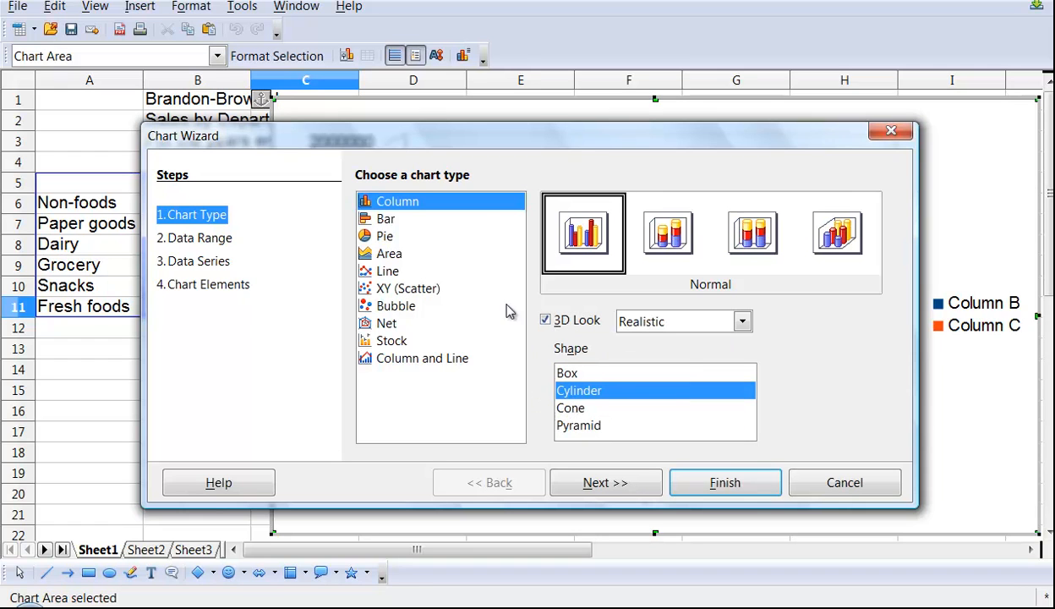
pyautogui.click(385, 221)
pyautogui.moveTo(536, 142)
pyautogui.mouseDown()
pyautogui.moveTo(517, 318)
pyautogui.moveTo(531, 349)
pyautogui.moveTo(497, 503)
pyautogui.moveTo(552, 113)
pyautogui.moveTo(552, 135)
pyautogui.mouseUp()
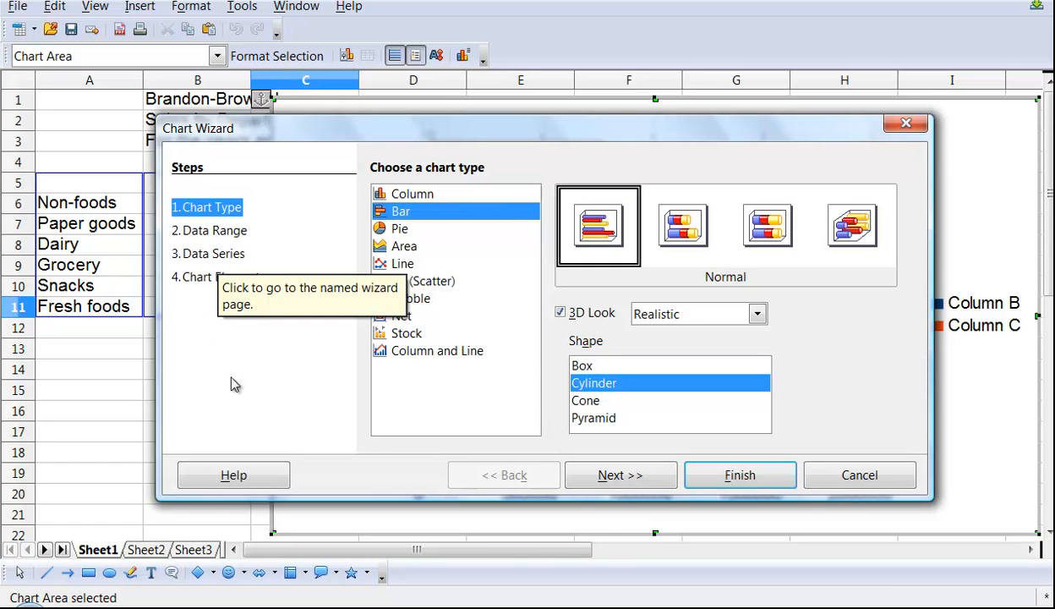
# Go to the data range settings and review the range $Sheet1.$A$5:$C$11 against the chart preview
pyautogui.click(616, 477)
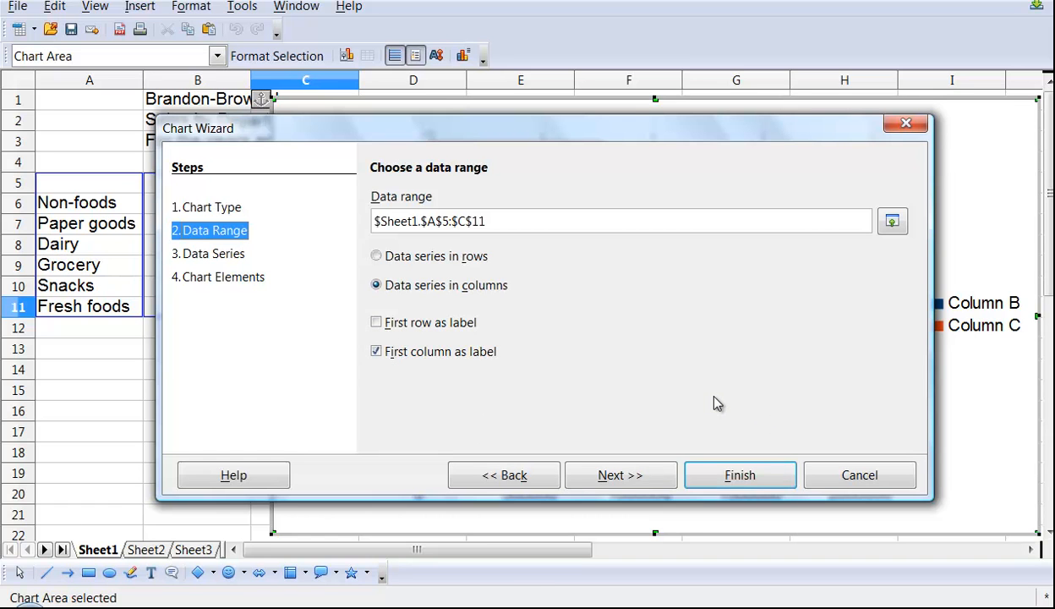
pyautogui.moveTo(504, 221); pyautogui.dragTo(361, 220)
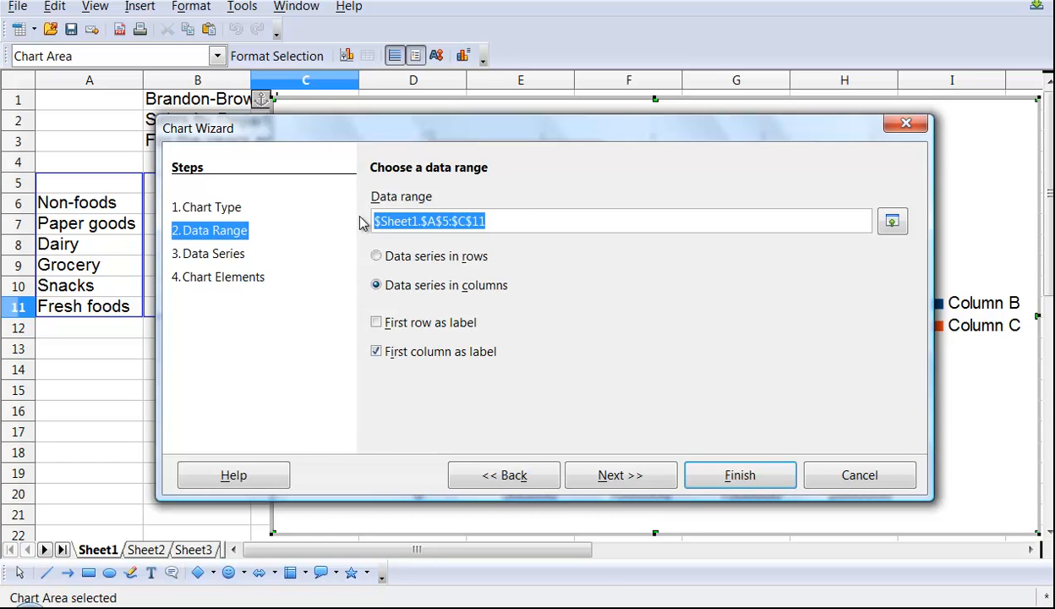
pyautogui.click(580, 225)
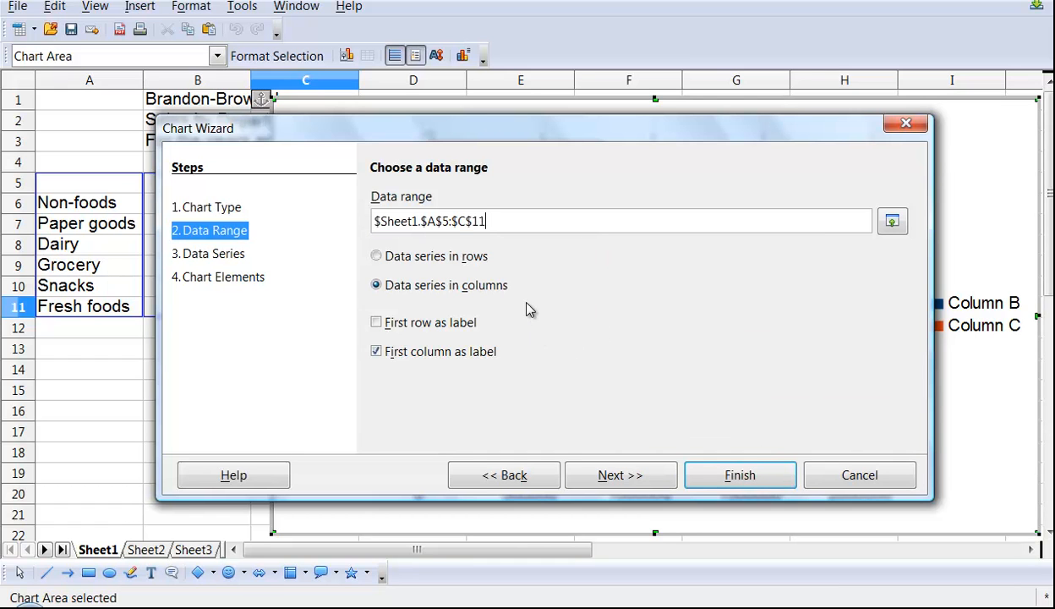
pyautogui.moveTo(526, 303)
pyautogui.moveTo(580, 133); pyautogui.dragTo(602, 509)
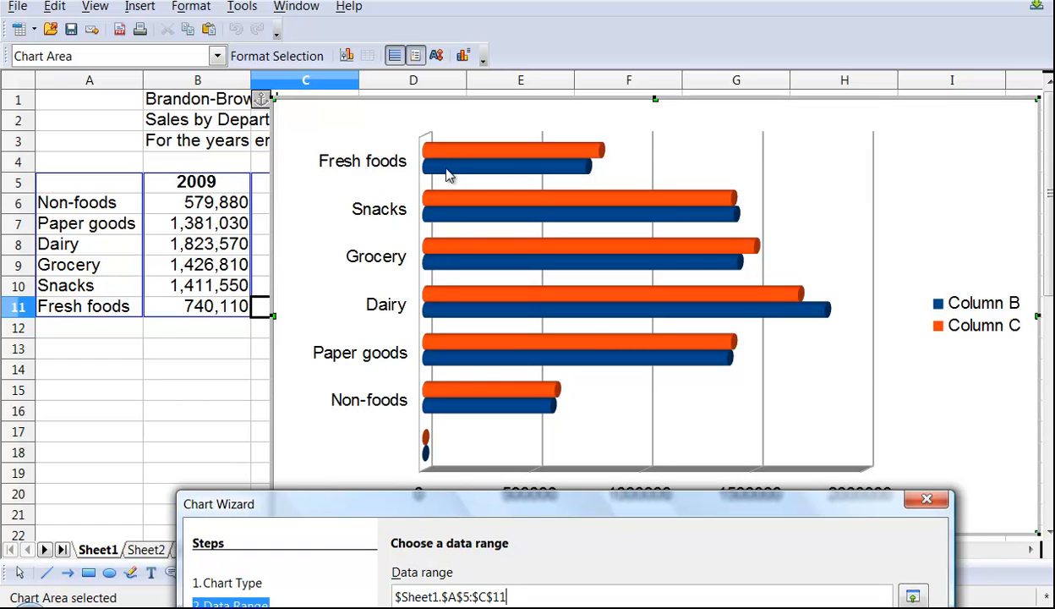
pyautogui.moveTo(500, 507); pyautogui.dragTo(387, 192)
# Try plotting the data series in rows, check the preview, and return to data series in columns
pyautogui.click(285, 312)
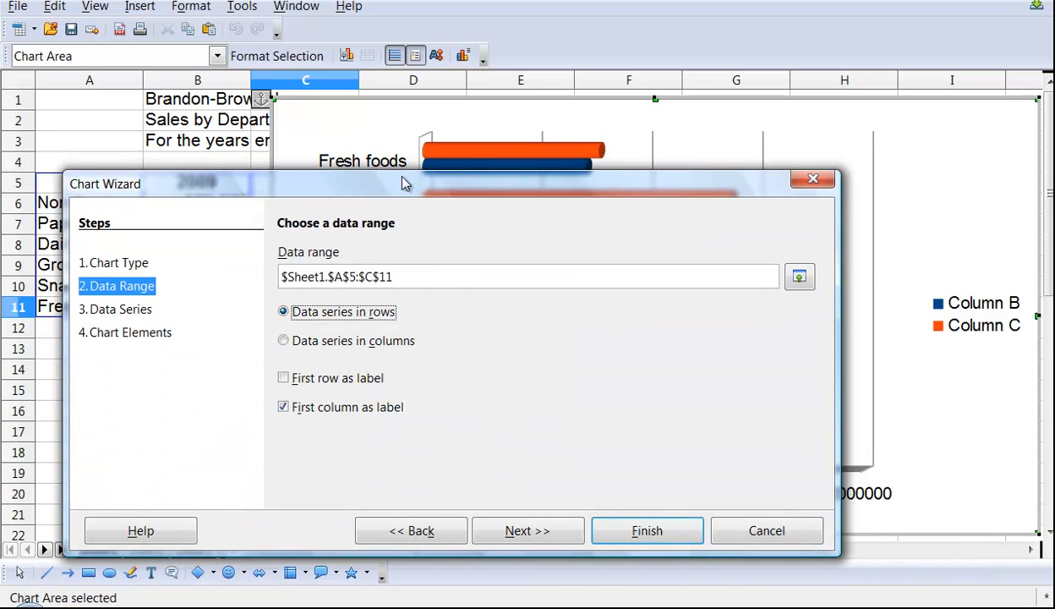
pyautogui.moveTo(405, 188); pyautogui.dragTo(438, 498)
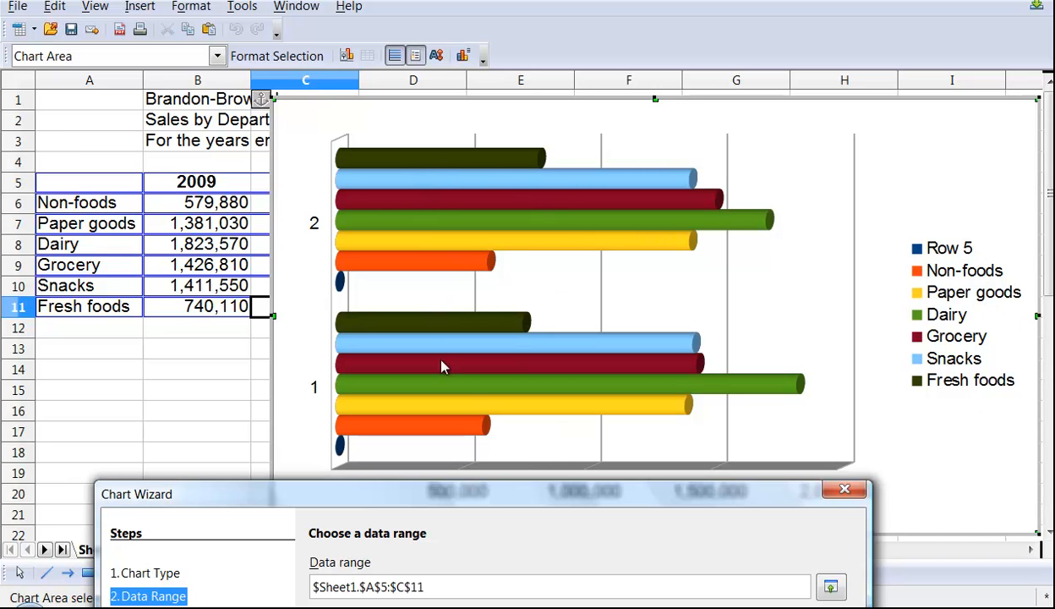
pyautogui.moveTo(469, 503); pyautogui.dragTo(467, 209)
pyautogui.click(332, 369)
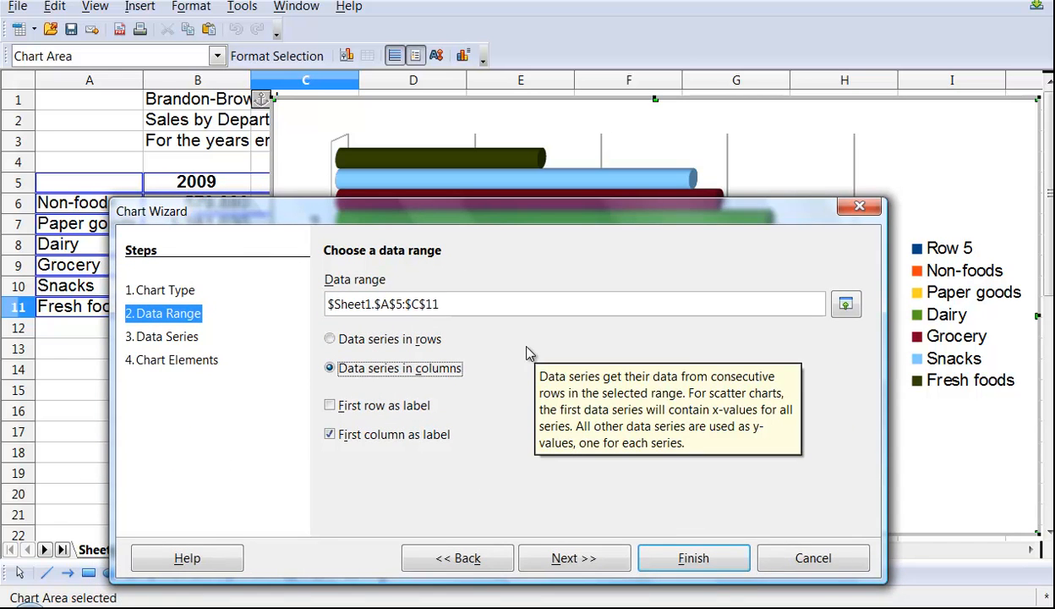
# Use the first row of the data range as labels and check the legend in the chart preview
pyautogui.moveTo(554, 218); pyautogui.dragTo(577, 166)
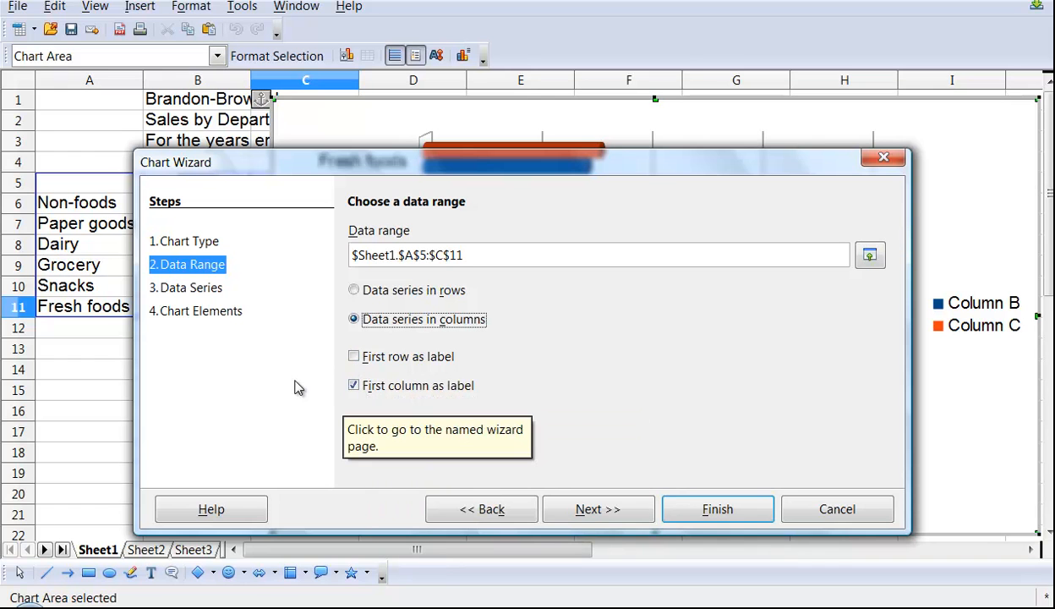
pyautogui.click(354, 357)
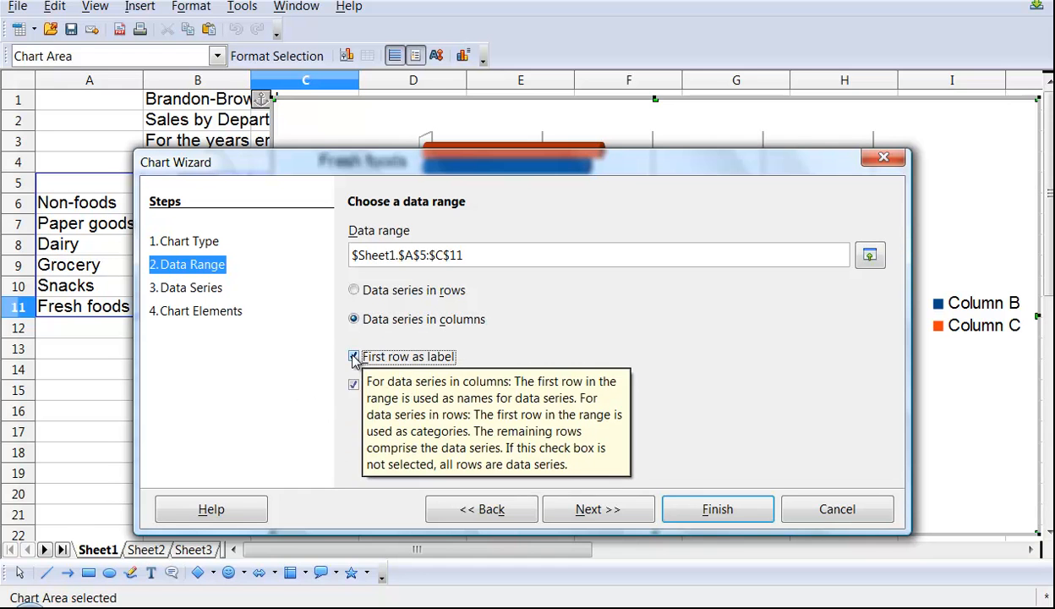
pyautogui.moveTo(401, 174); pyautogui.dragTo(440, 526)
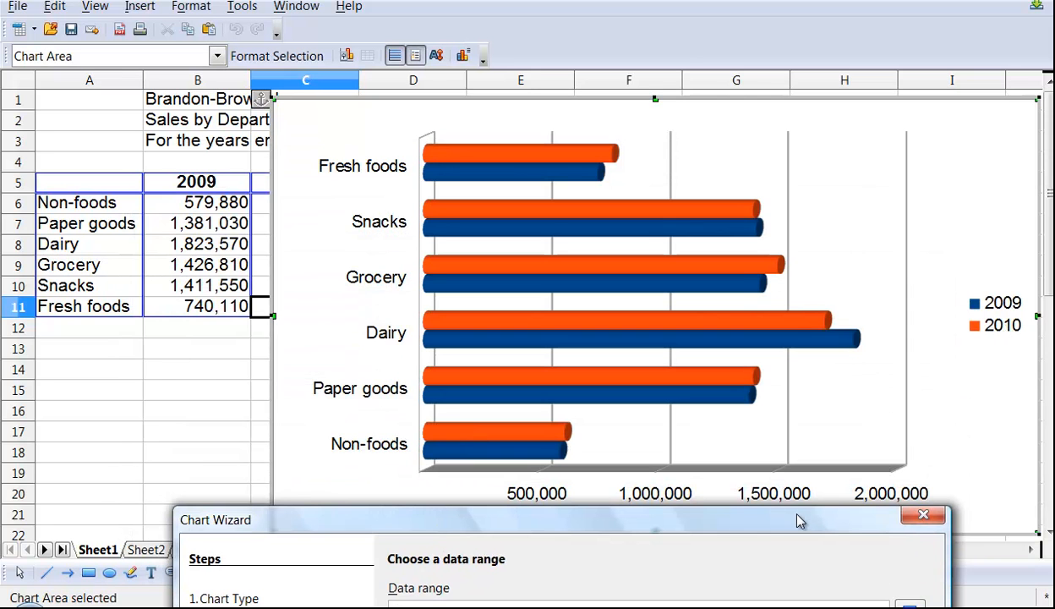
pyautogui.moveTo(802, 518); pyautogui.dragTo(888, 144)
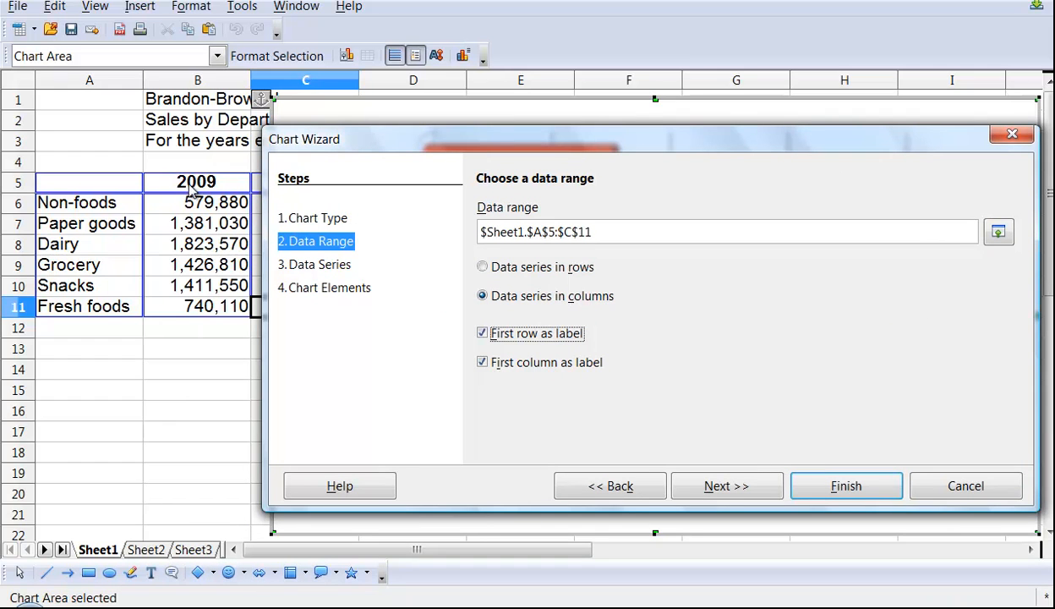
# Look over the data series settings and give the chart the title "Sales by Department" and subtitle "Prior Two Years"
pyautogui.click(311, 265)
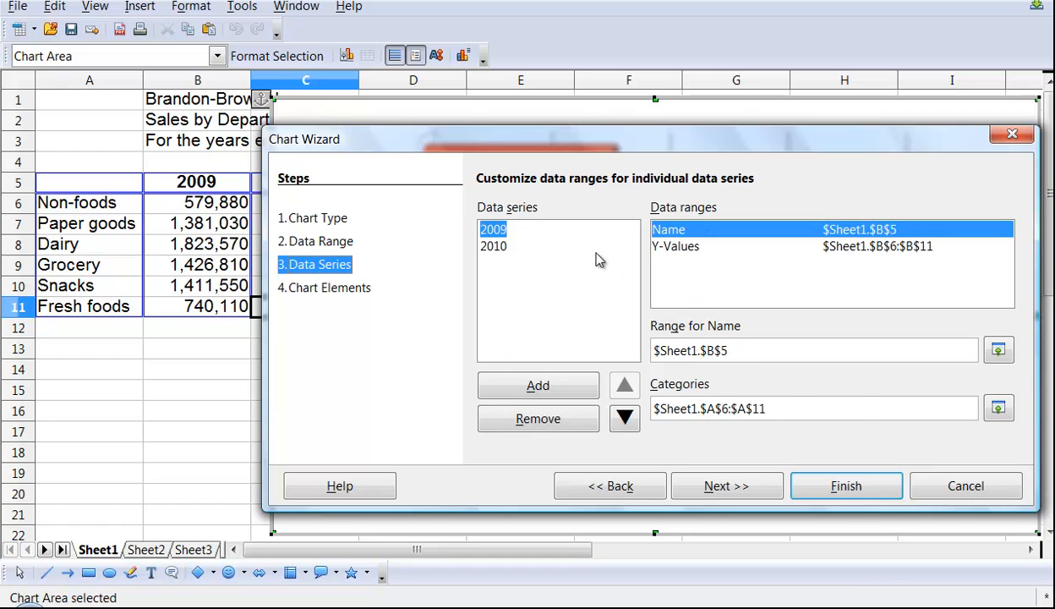
pyautogui.click(338, 295)
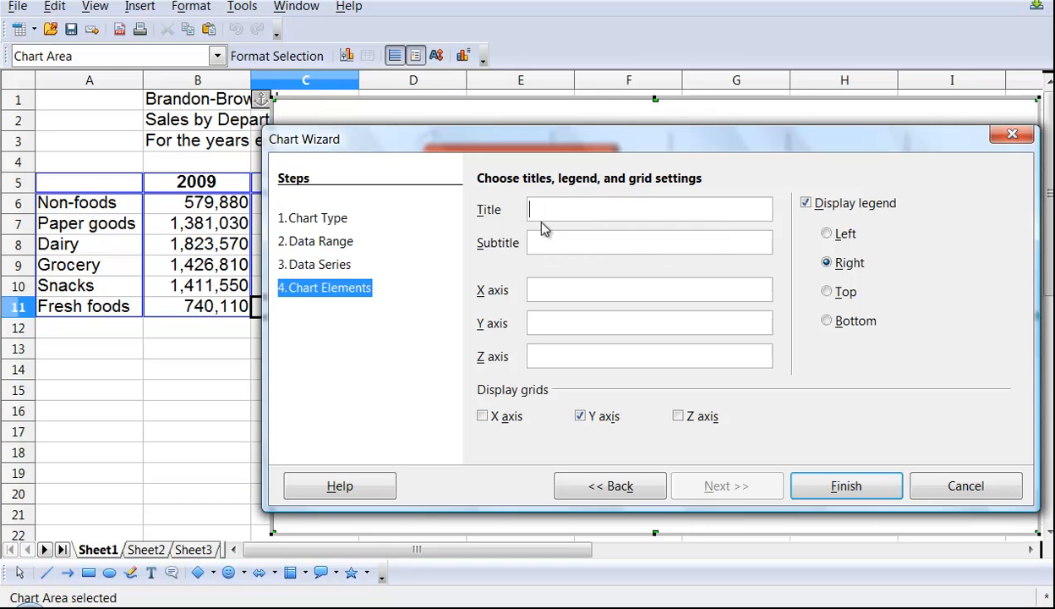
pyautogui.write('Sales')
pyautogui.write(' by Depar')
pyautogui.write('tment')
pyautogui.write('Prior Tw')
pyautogui.write('o Years')
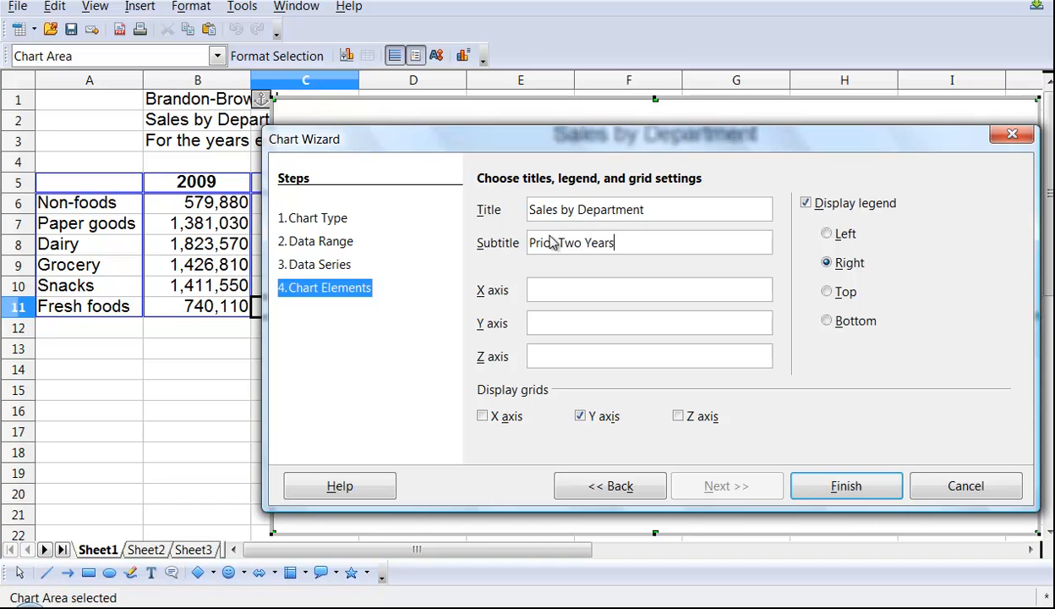
# Title the X axis "Departments" and the Y axis "Sales Amount", checking the labels in the chart preview
pyautogui.click(558, 290)
pyautogui.moveTo(491, 139); pyautogui.dragTo(532, 186)
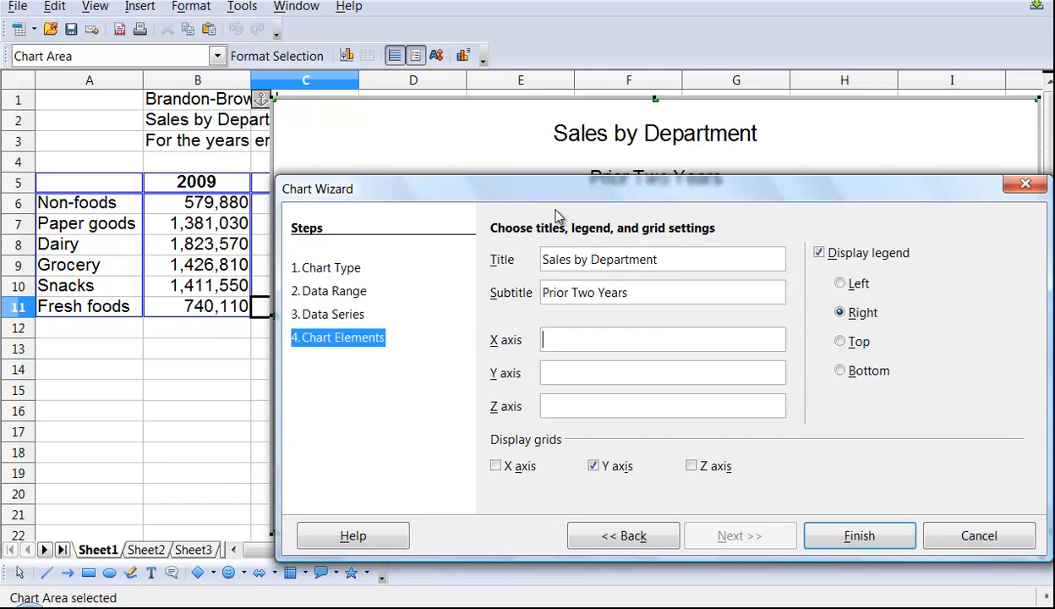
pyautogui.write('Departments')
pyautogui.moveTo(650, 189); pyautogui.dragTo(589, 586)
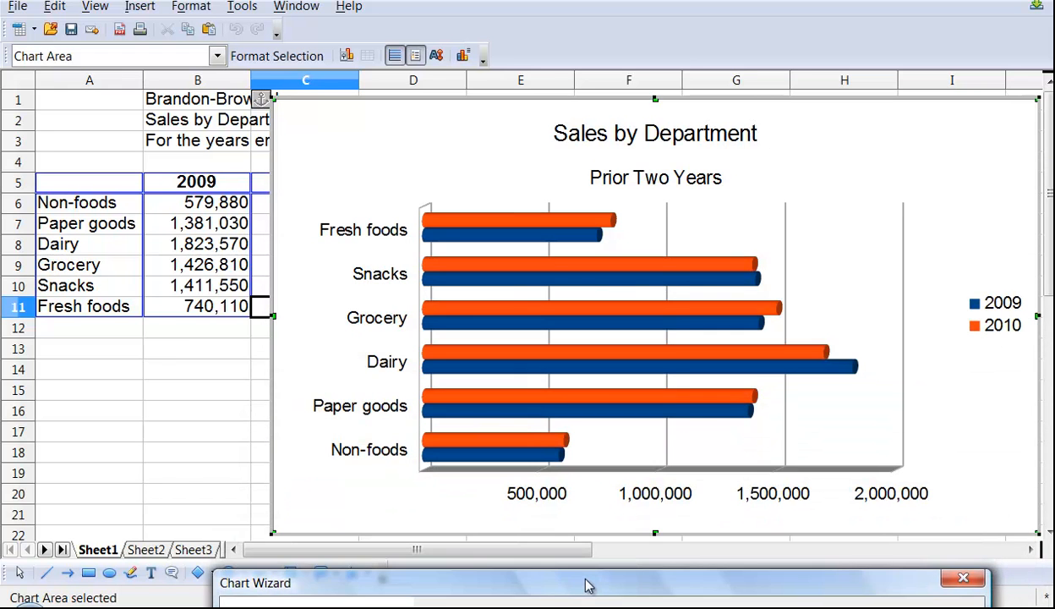
pyautogui.moveTo(523, 586); pyautogui.dragTo(525, 187)
pyautogui.click(505, 365)
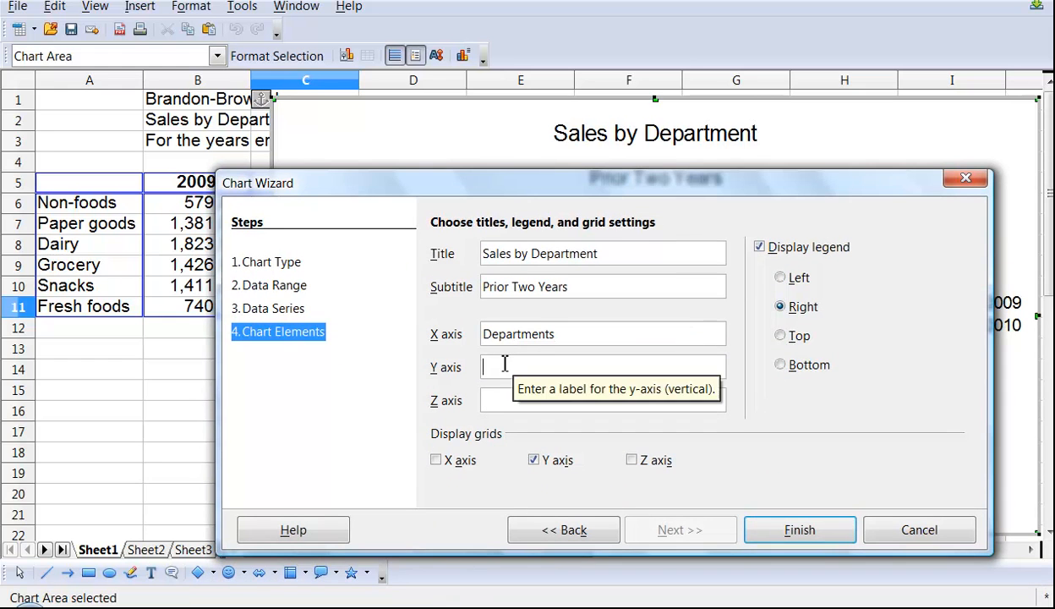
pyautogui.write('Sav')
pyautogui.write('es Amount')
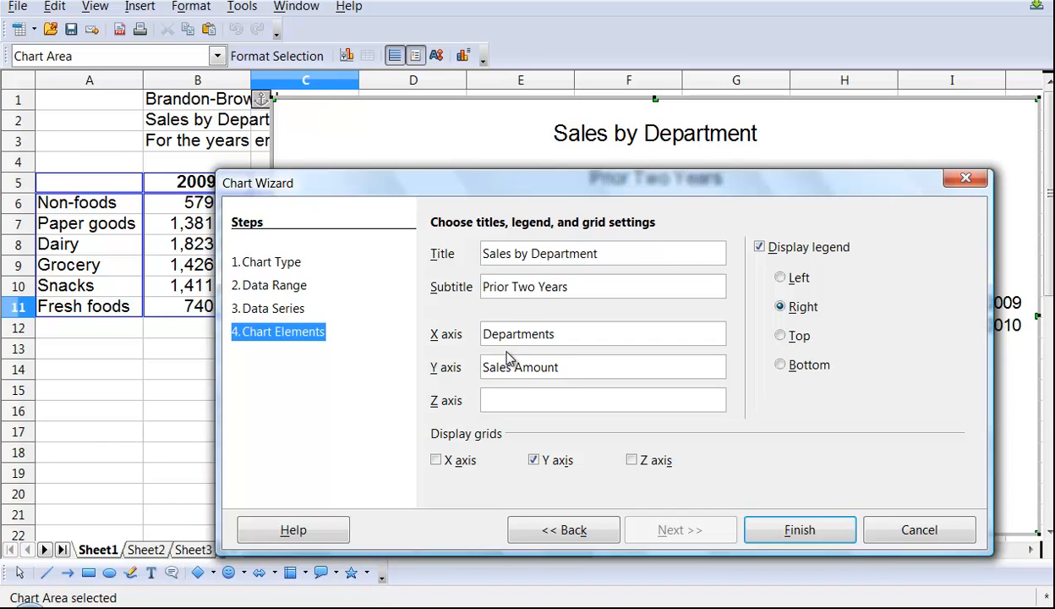
pyautogui.moveTo(559, 197); pyautogui.dragTo(108, 291)
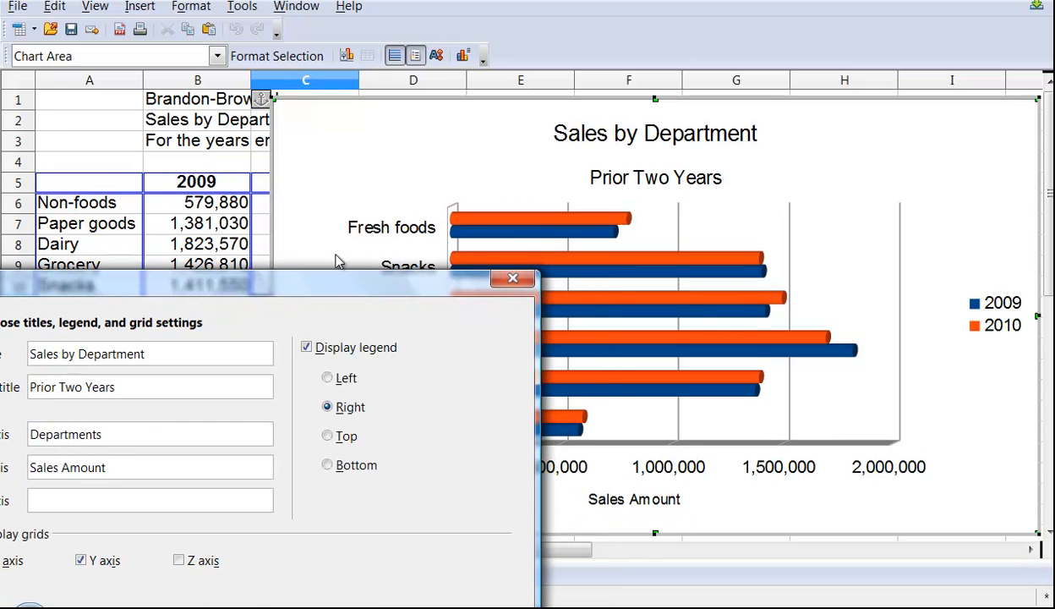
pyautogui.moveTo(355, 275); pyautogui.dragTo(775, 114)
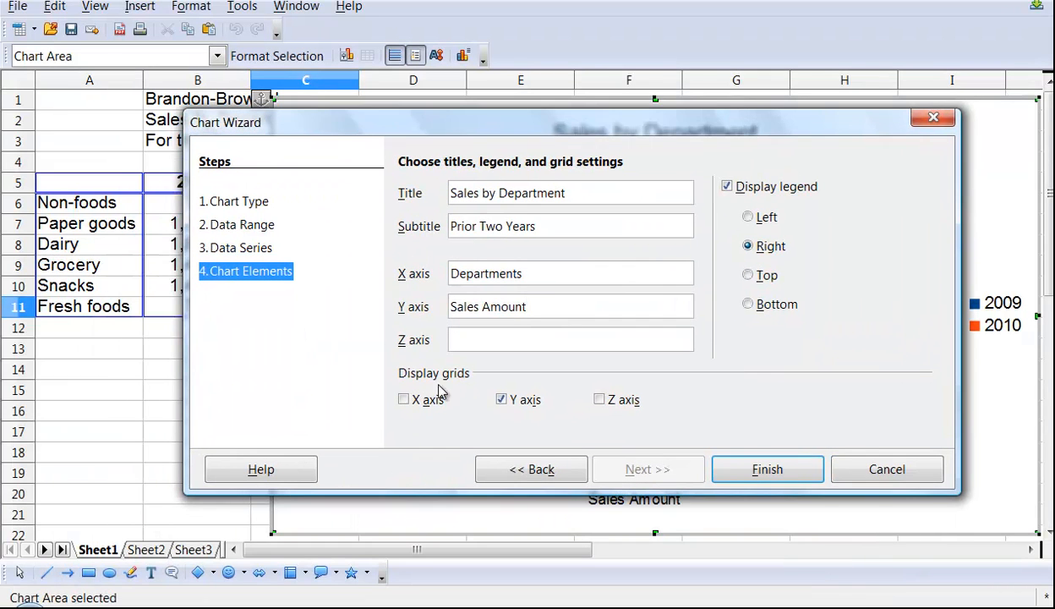
# Display the X axis grid in addition to the Y axis grid and check it in the preview
pyautogui.click(404, 400)
pyautogui.moveTo(551, 127); pyautogui.dragTo(420, 439)
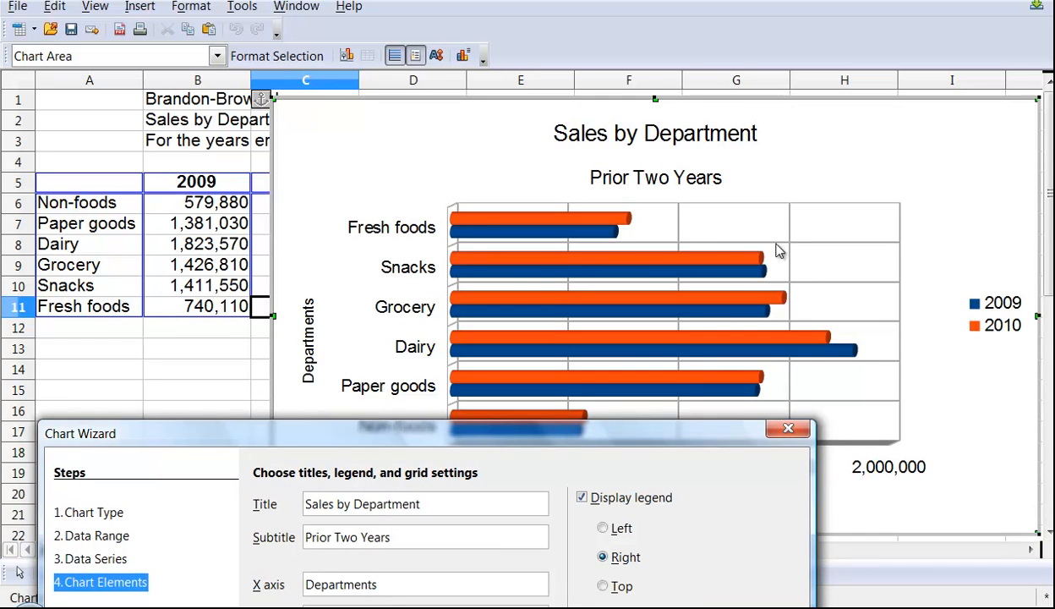
pyautogui.moveTo(565, 439); pyautogui.dragTo(672, 129)
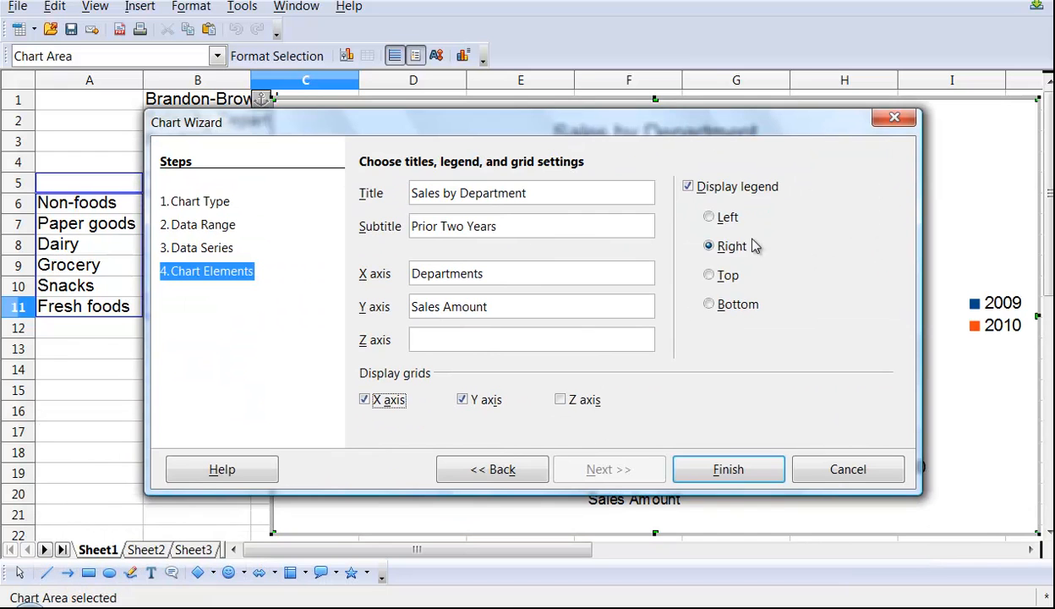
# Try the legend at the bottom and at the top of the chart, and return it to the right
pyautogui.click(710, 307)
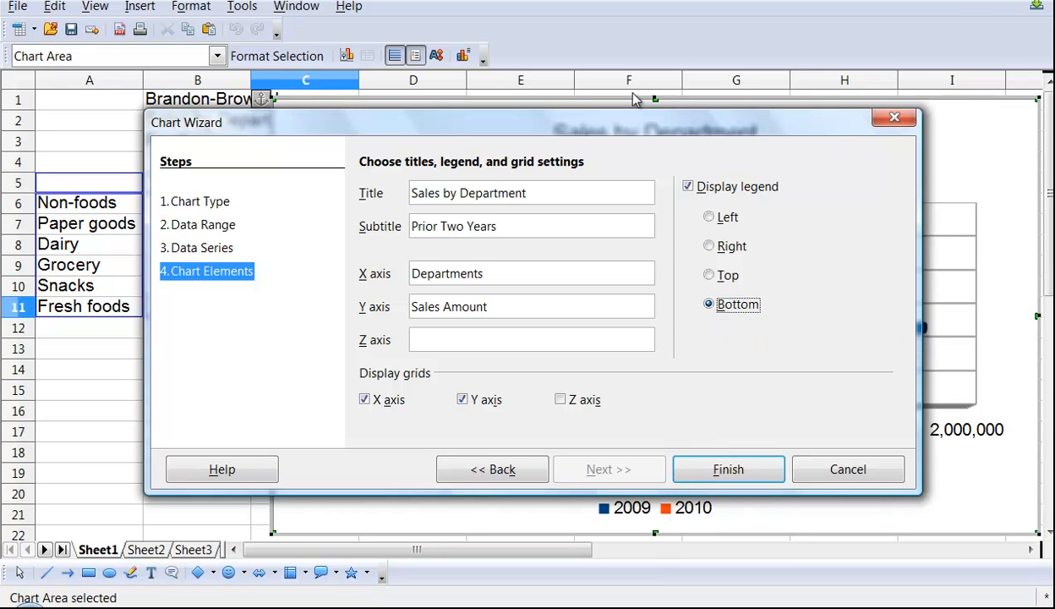
pyautogui.moveTo(592, 113); pyautogui.dragTo(217, 22)
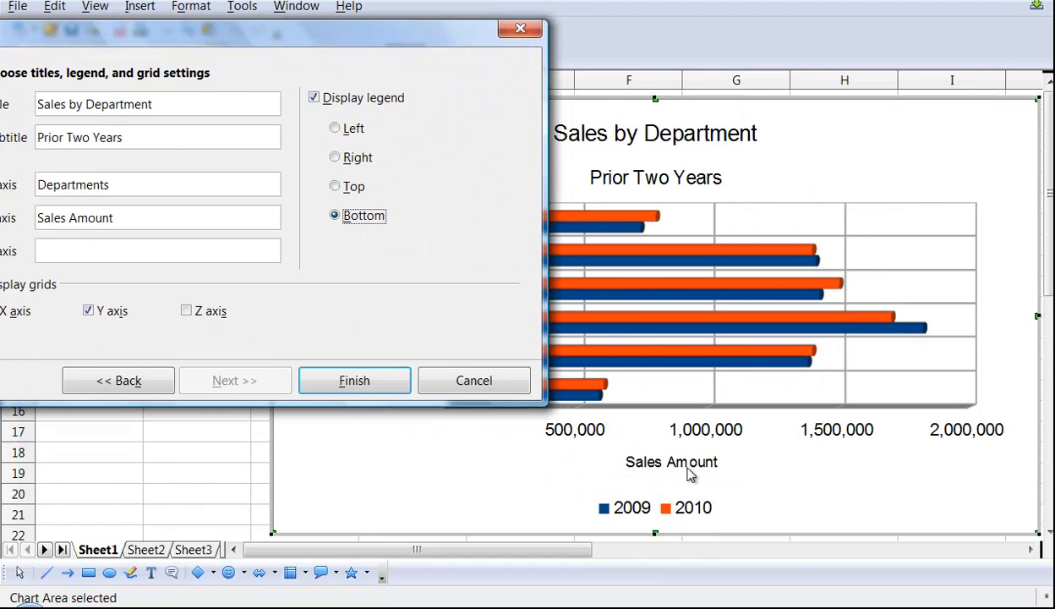
pyautogui.click(337, 187)
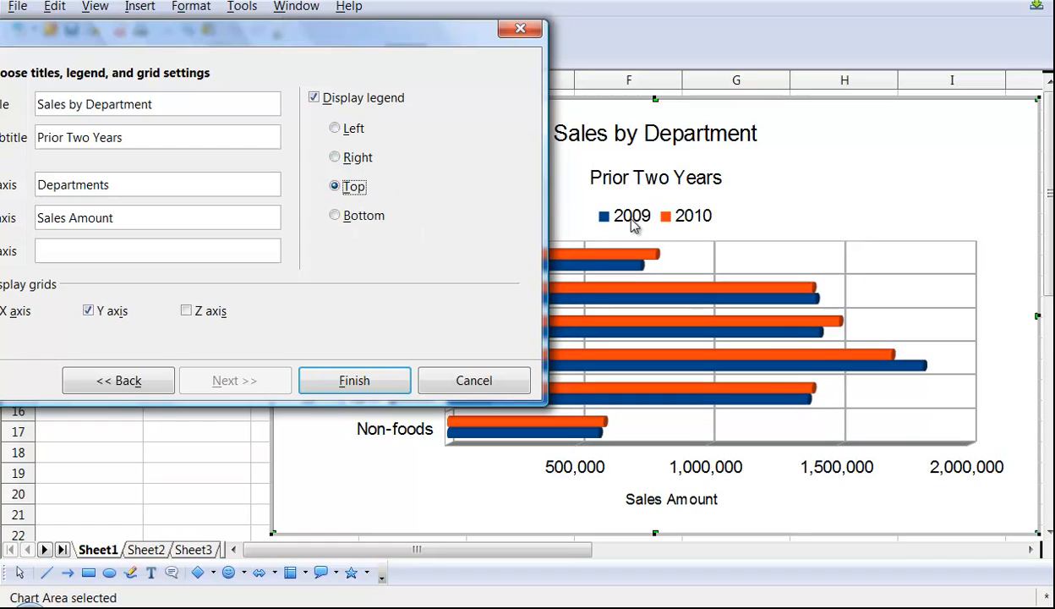
pyautogui.click(335, 158)
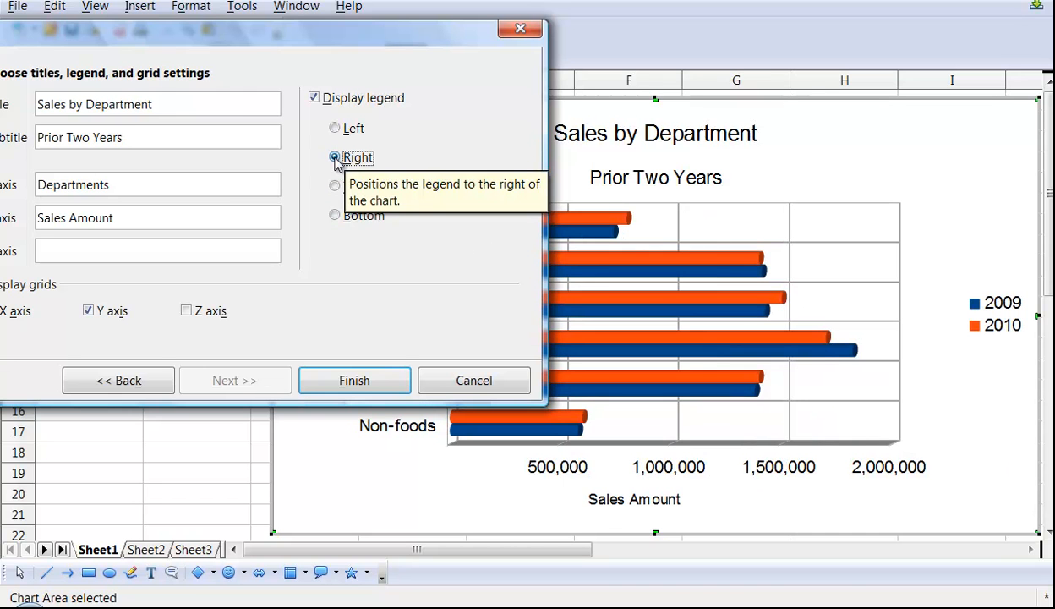
# Finish the chart wizard to place the completed bar chart on the sheet
pyautogui.moveTo(329, 46); pyautogui.dragTo(734, 108)
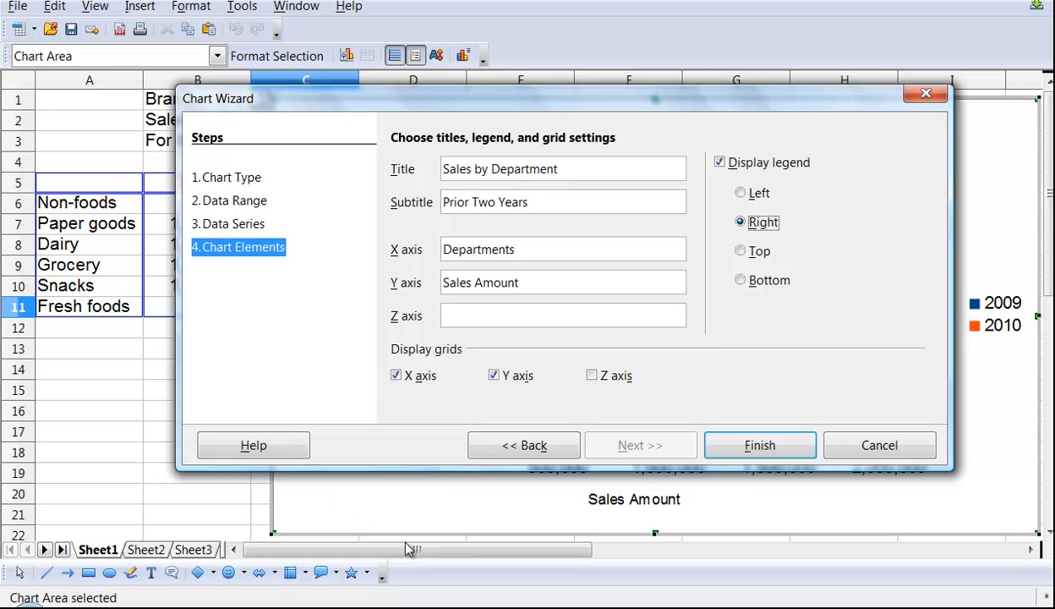
pyautogui.click(769, 451)
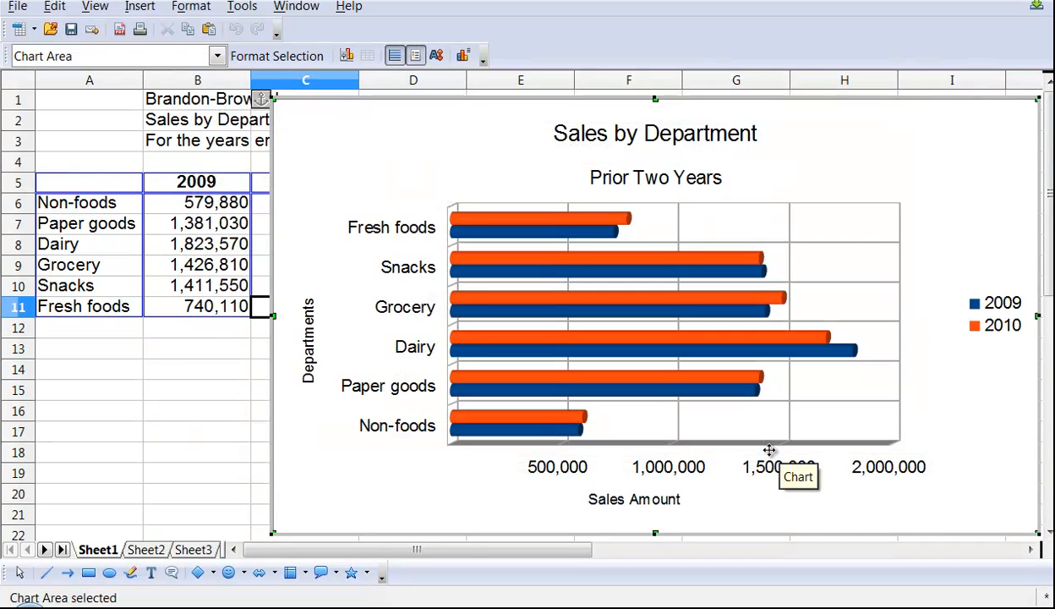